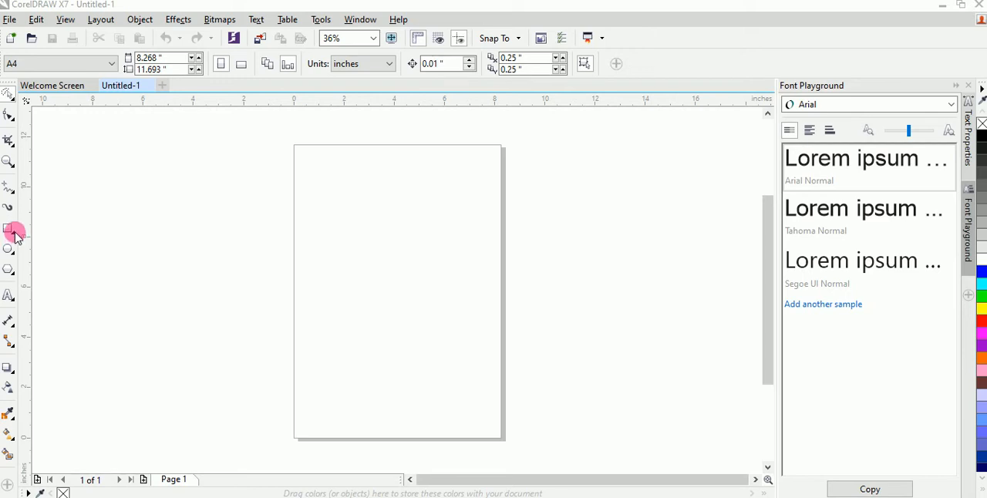
Draw a rectangle about 6.3 by 5.7 inches on the page and move it slightly toward the page centre.
left_click(14, 234)
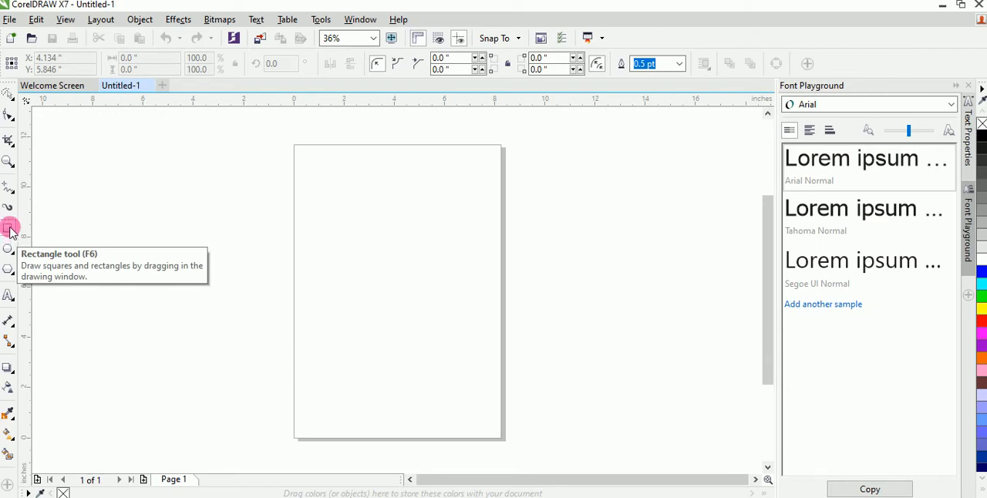
left_click_drag(309, 209, 467, 353)
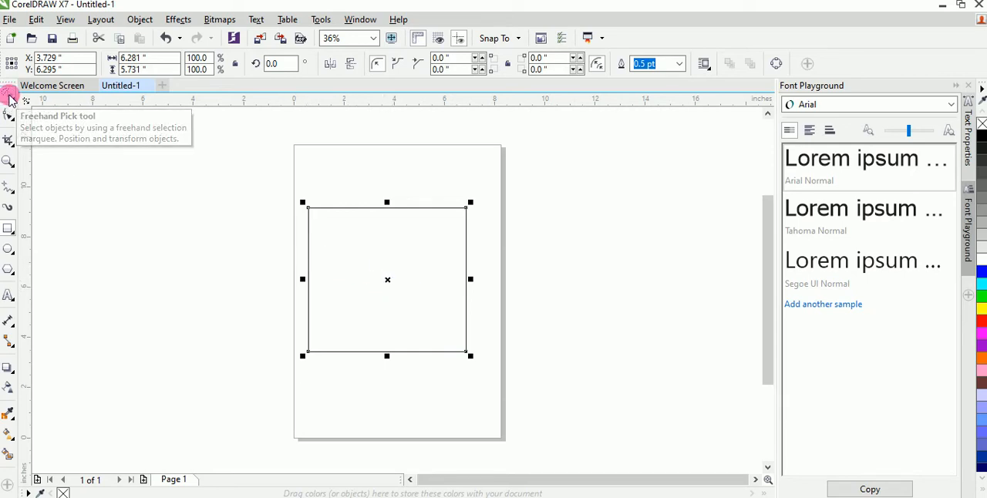
left_click(367, 240)
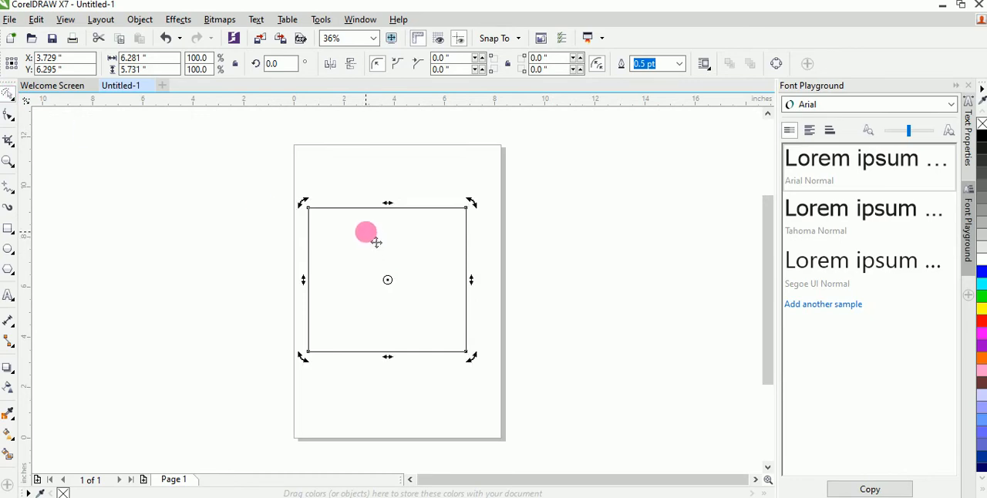
mouse_move(376, 242)
left_mouse_down()
mouse_move(363, 189)
mouse_move(407, 188)
mouse_move(419, 229)
mouse_move(396, 332)
mouse_move(386, 210)
mouse_move(389, 238)
left_mouse_up()
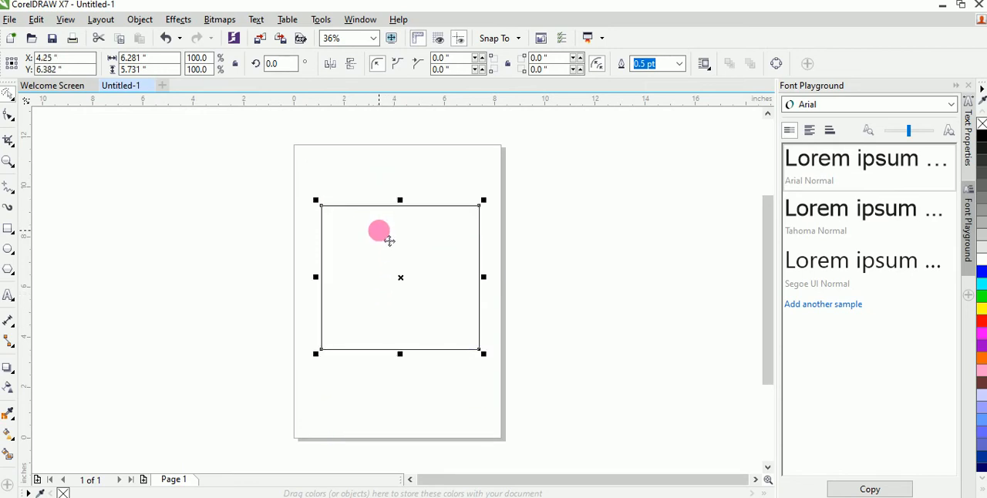
Rotate the rectangle freehand about its centre to an angle of about 295 degrees.
left_click(354, 235)
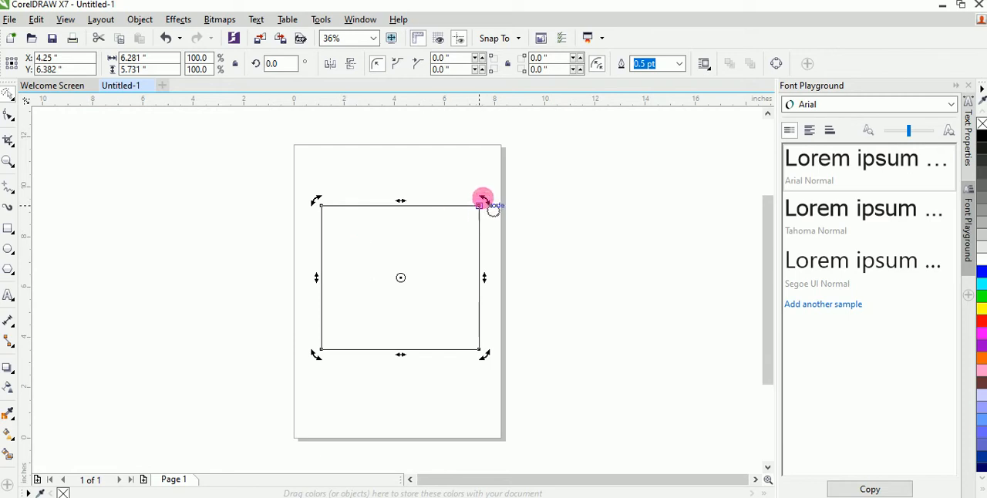
left_click_drag(493, 207, 494, 307)
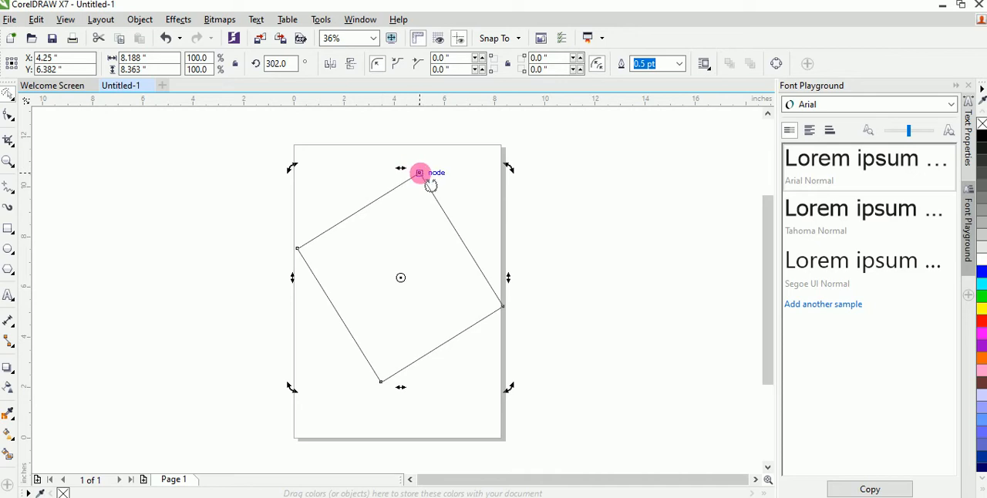
left_click_drag(432, 185, 425, 223)
left_click(398, 259)
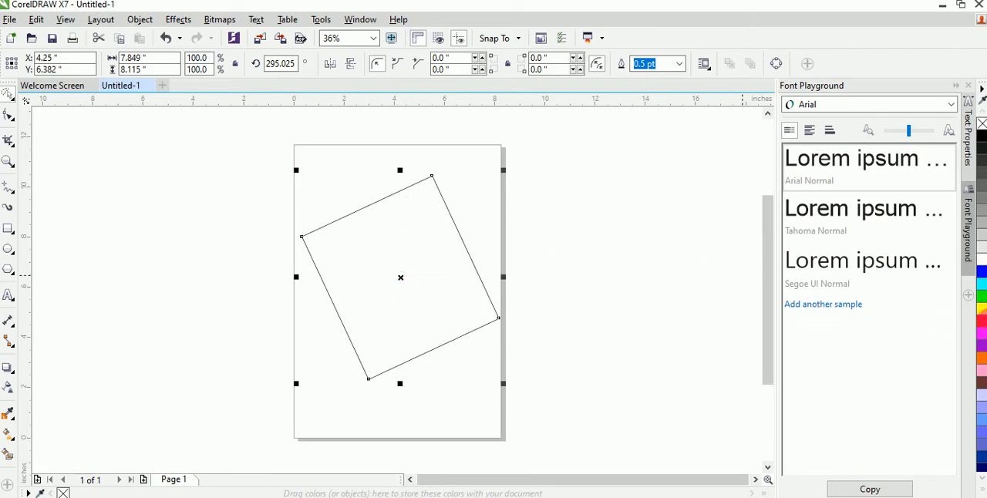
Fill the rotated rectangle with red and reposition it around the middle of the page.
left_click(981, 322)
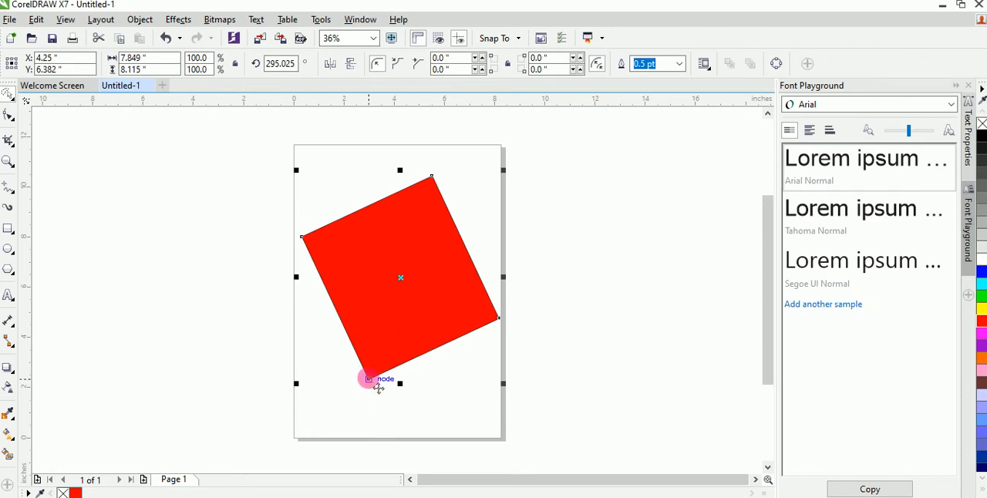
left_click_drag(368, 379, 387, 342)
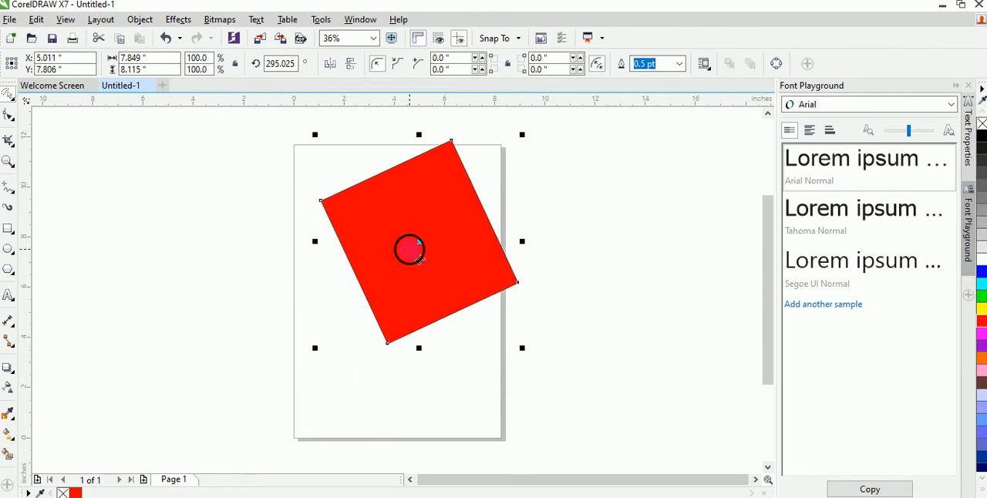
left_click_drag(418, 258, 395, 314)
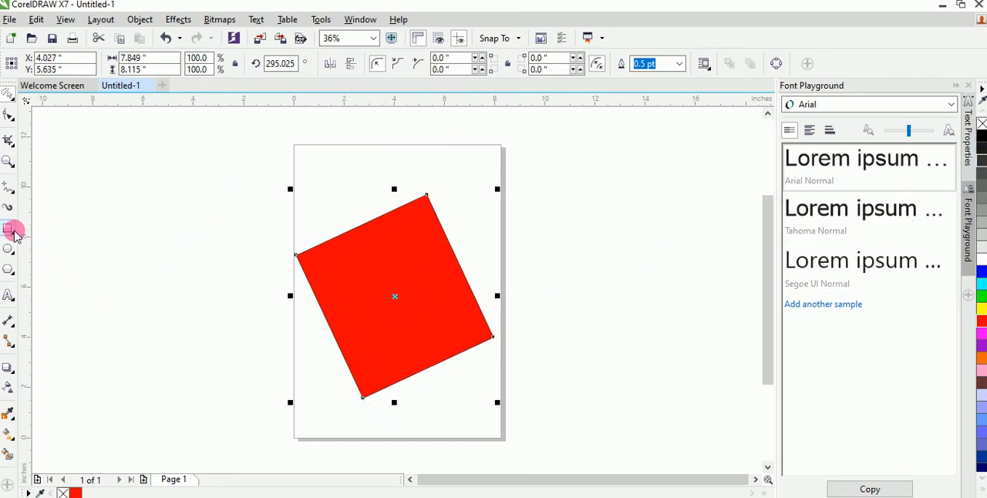
Create a rectangle matching the full A4 page, 8.268 by 11.693 inches, behind the red rectangle.
right_click(14, 234)
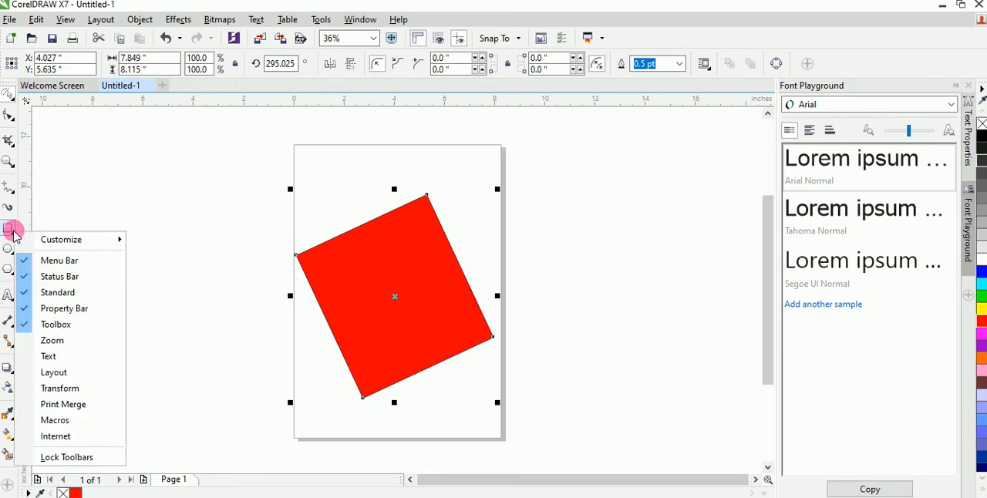
left_click(14, 234)
double_click(14, 234)
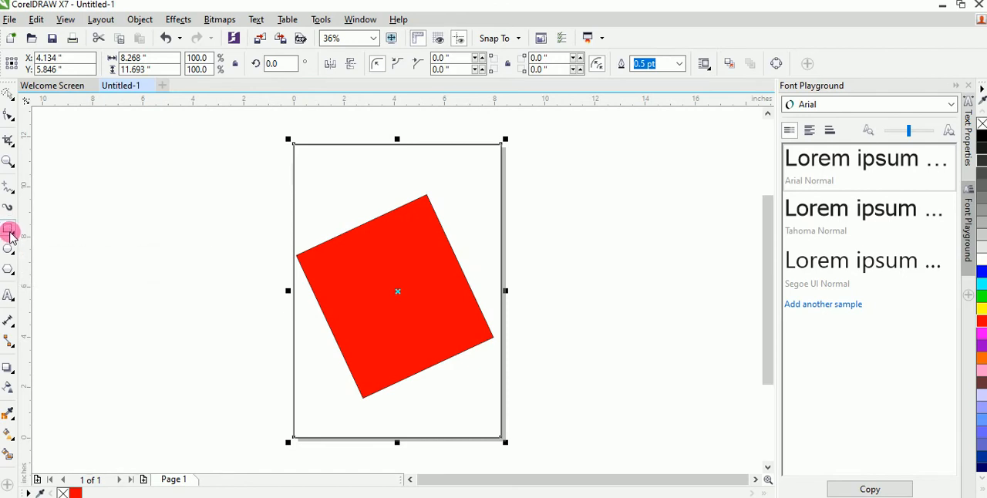
Draw two tilted 3-point rectangles beside the page, a thin sliver and one spanning about 8.4 by 9.5 inches.
left_click(14, 239)
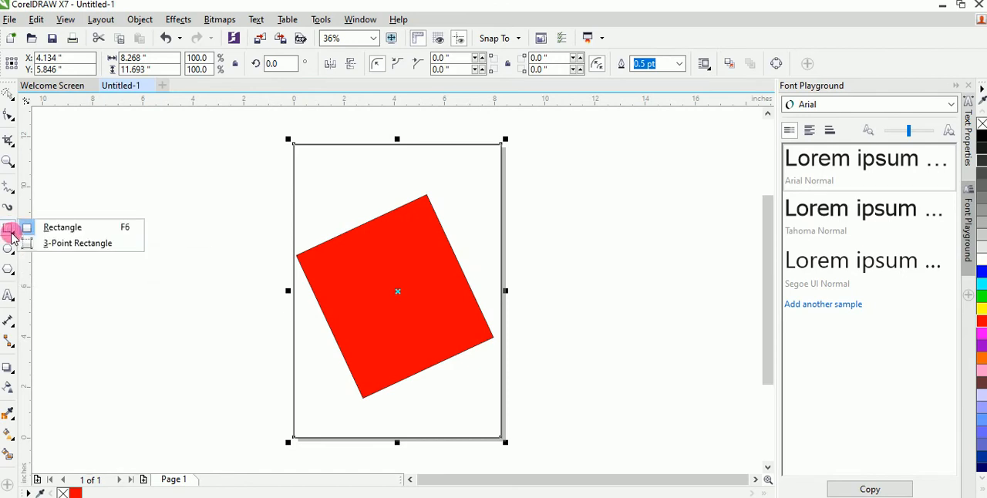
left_click_drag(11, 232, 82, 244)
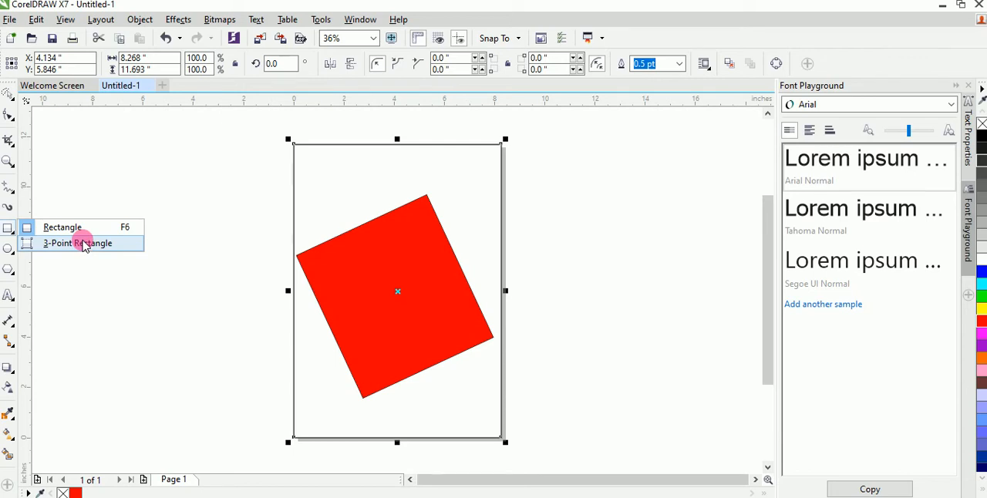
left_click_drag(83, 244, 85, 245)
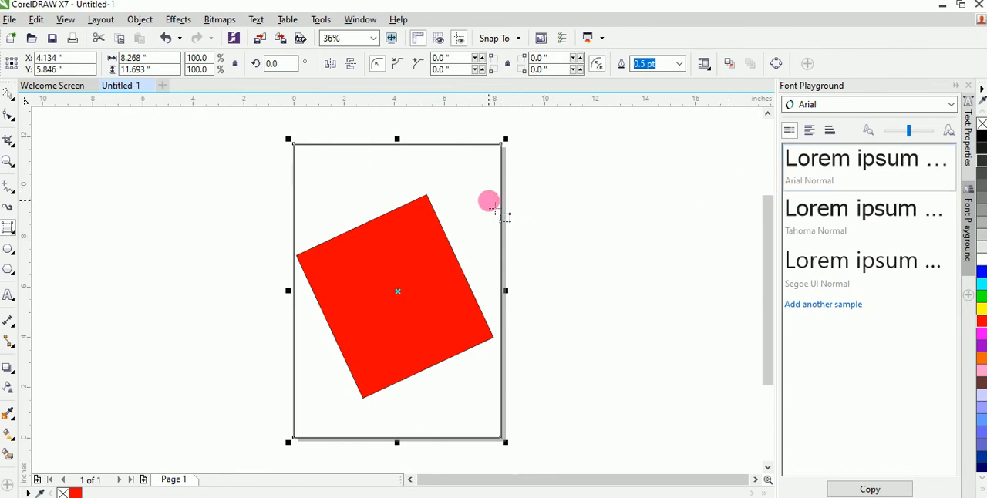
left_click_drag(489, 201, 507, 189)
left_click(637, 367)
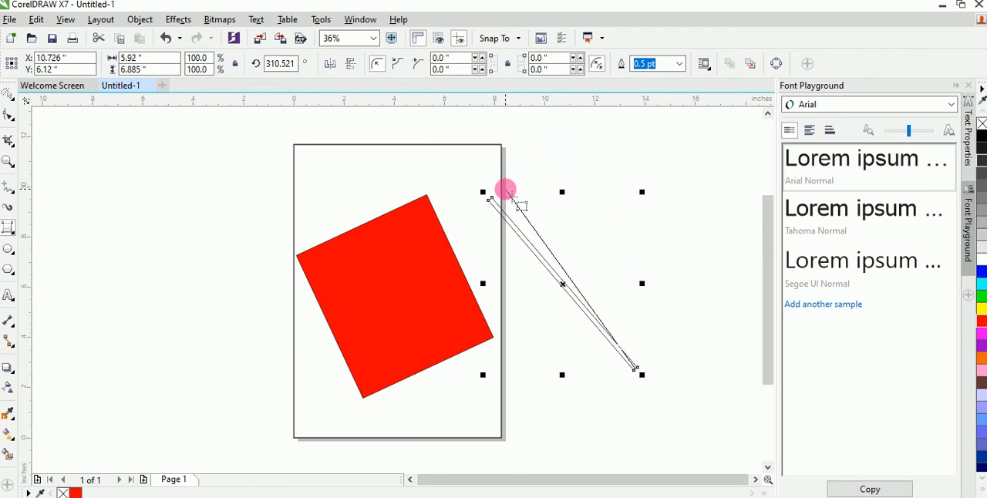
left_click(585, 131)
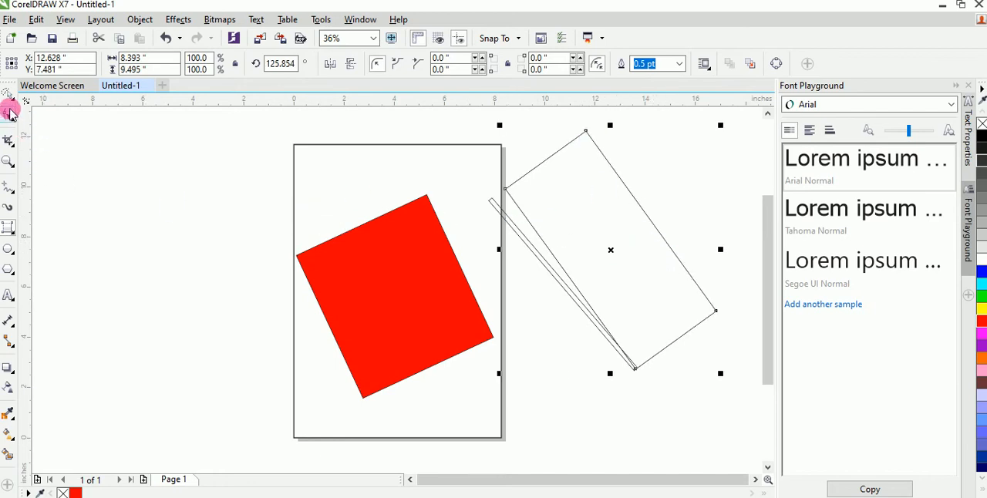
Fill the wide tilted rectangle beside the page with green.
left_click(9, 94)
left_click(647, 254)
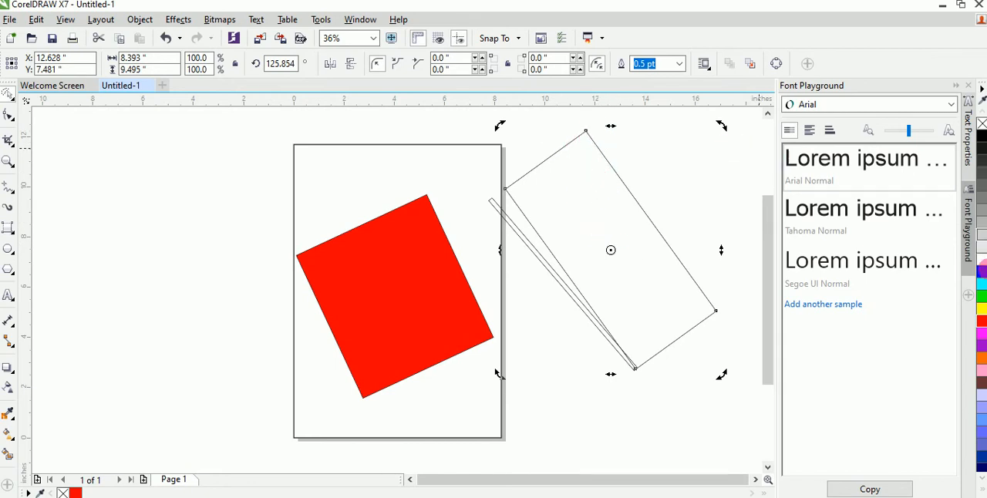
left_click(982, 296)
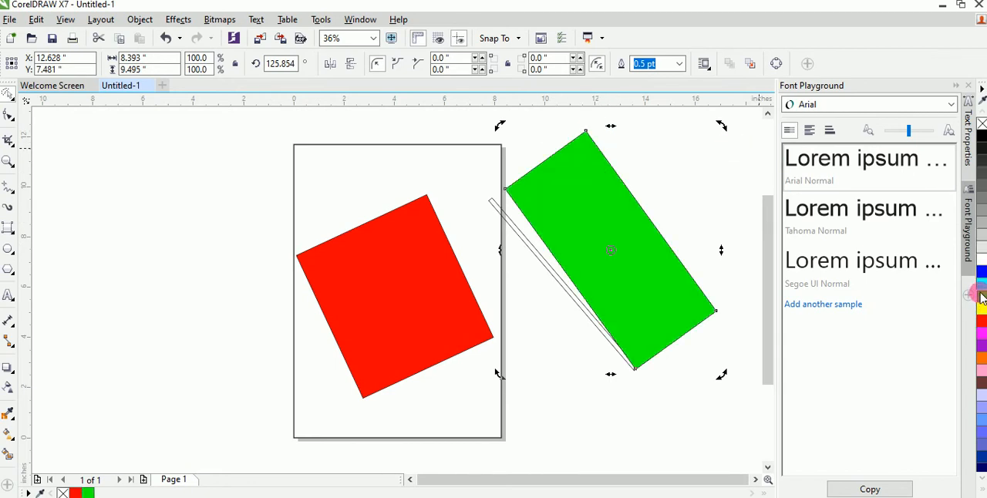
Skew the green rectangle horizontally and rotate it to about 6.7 degrees.
left_click_drag(611, 375, 643, 280)
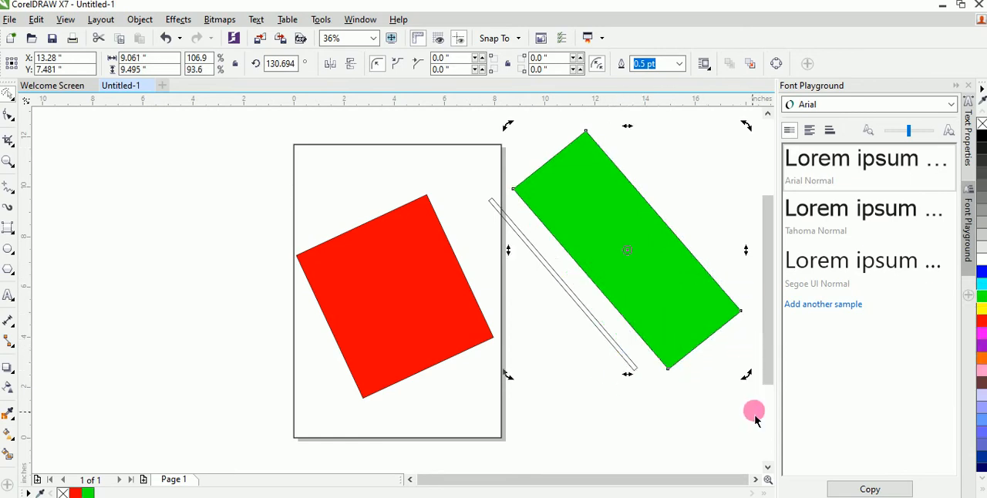
left_click_drag(746, 376, 520, 283)
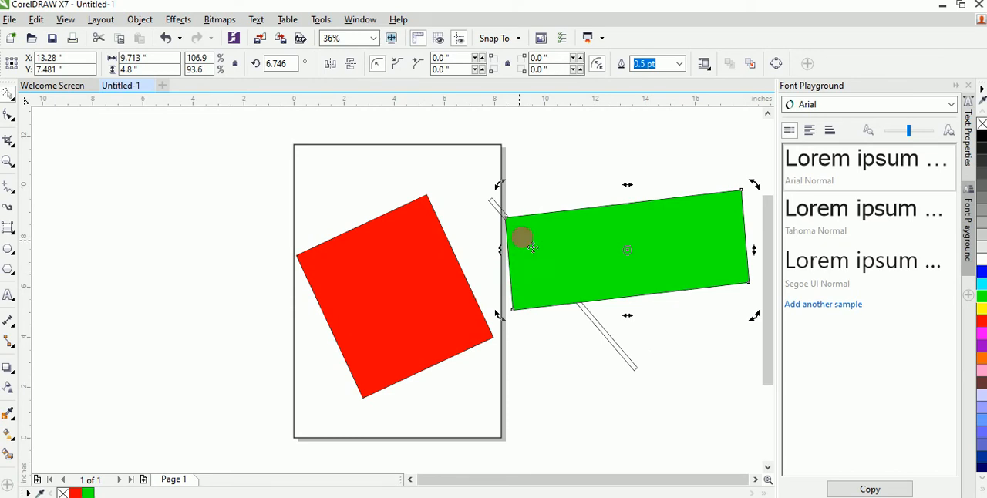
left_click(564, 230)
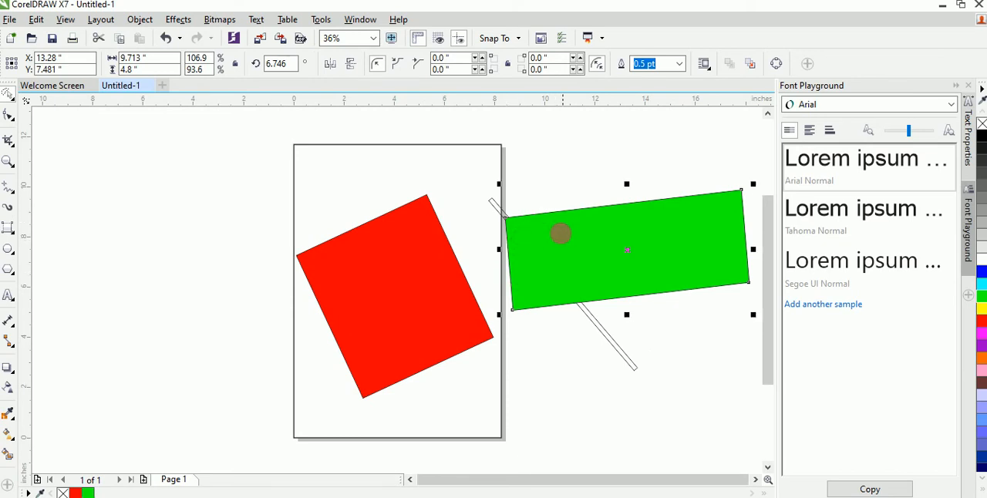
Delete all the objects in the drawing.
left_click(578, 255)
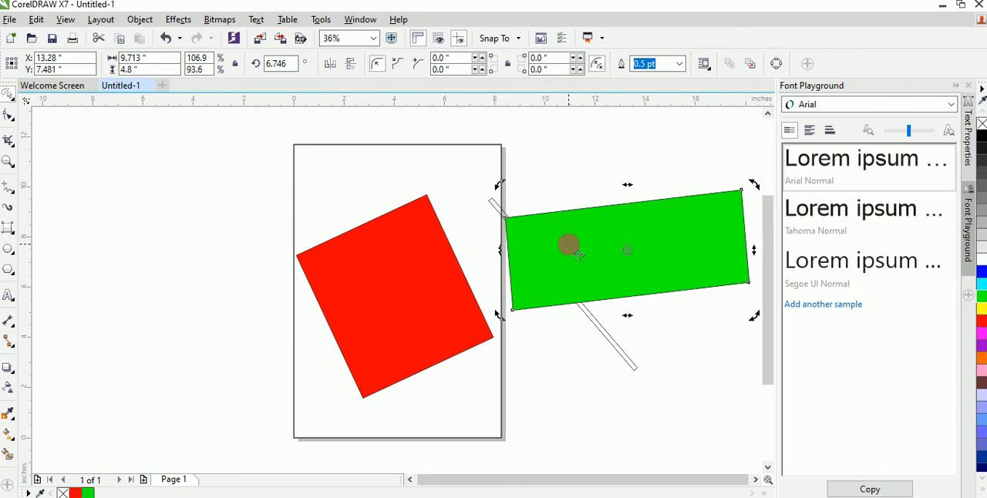
key("ctrl+a")
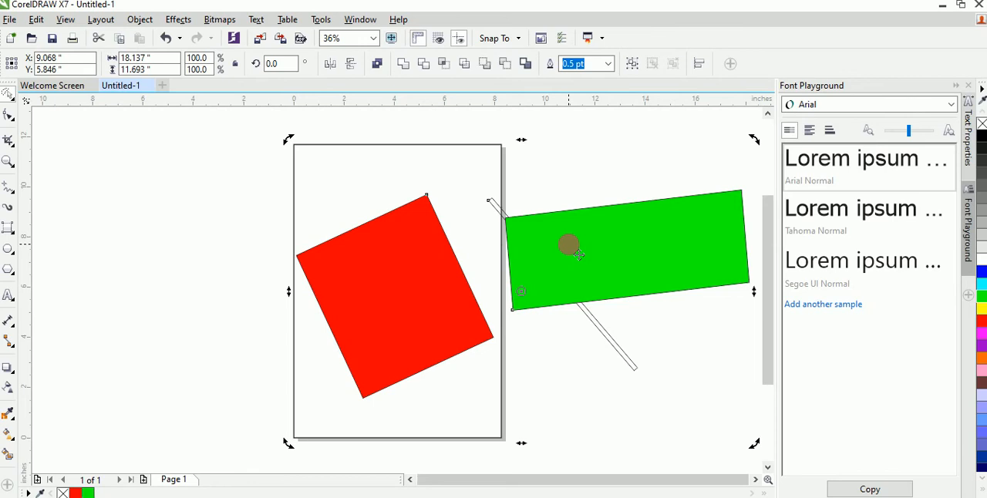
key("Delete")
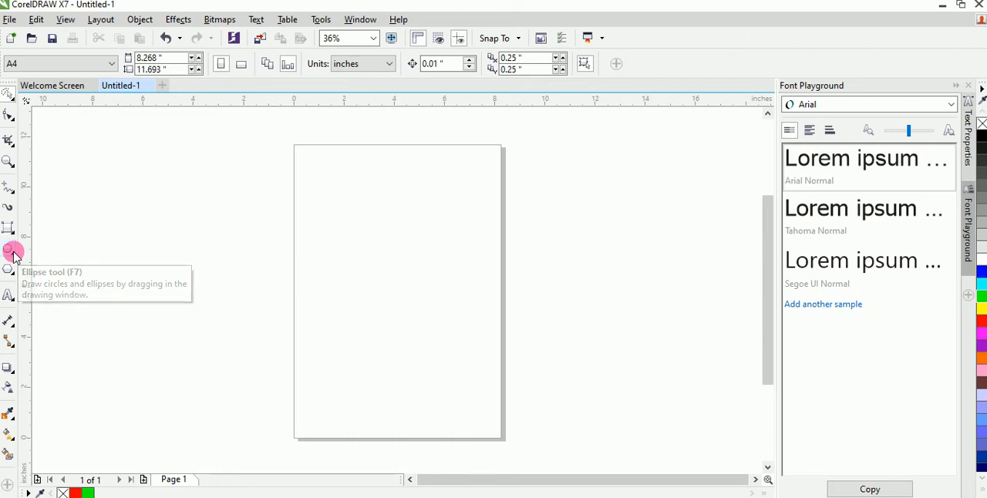
Draw an ellipse about 6.4 by 6.1 inches in the middle of the page.
left_click(10, 250)
mouse_move(316, 204)
left_mouse_down()
mouse_move(350, 257)
mouse_move(418, 327)
mouse_move(491, 361)
mouse_move(501, 383)
mouse_move(476, 355)
left_mouse_up()
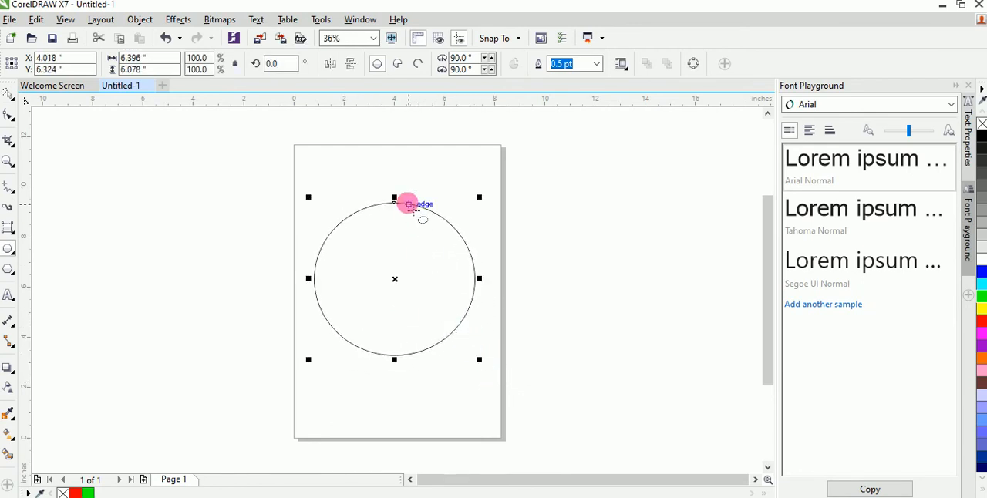
Draw a circle about 7.3 inches across beside the page and reduce its height and width.
left_click_drag(494, 187, 671, 344)
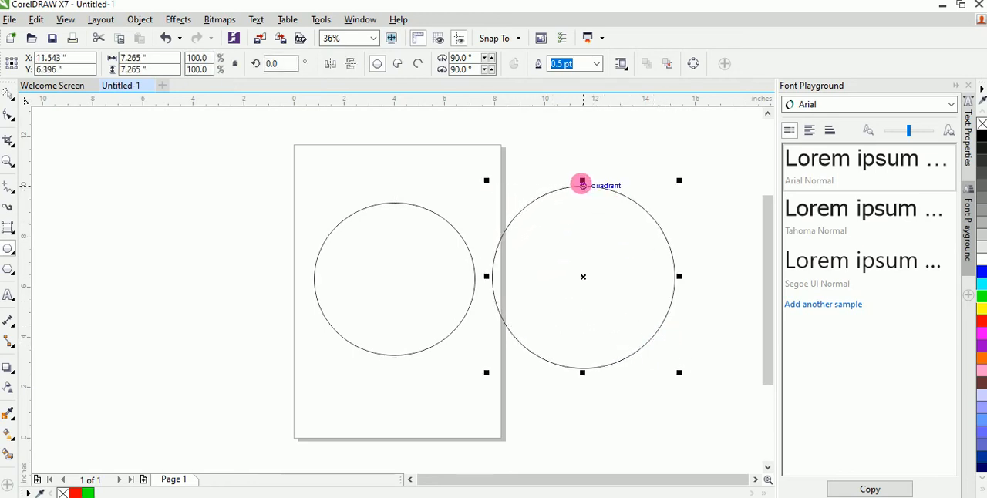
left_click_drag(582, 182, 586, 221)
mouse_move(583, 373)
left_mouse_down()
mouse_move(589, 347)
mouse_move(595, 376)
mouse_move(590, 364)
left_mouse_up()
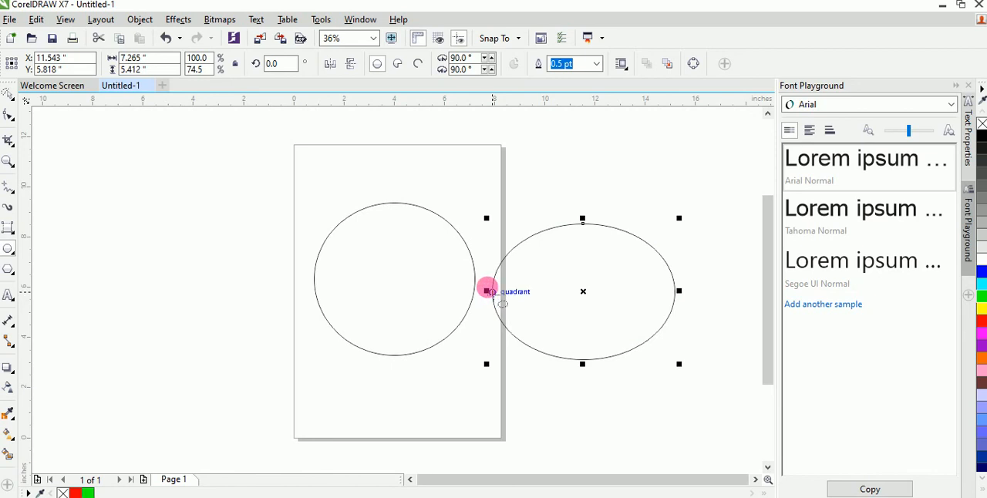
left_click_drag(487, 292, 545, 291)
Delete the extra ellipse beside the page and fill the large ellipse on the page with brown.
left_click(594, 246)
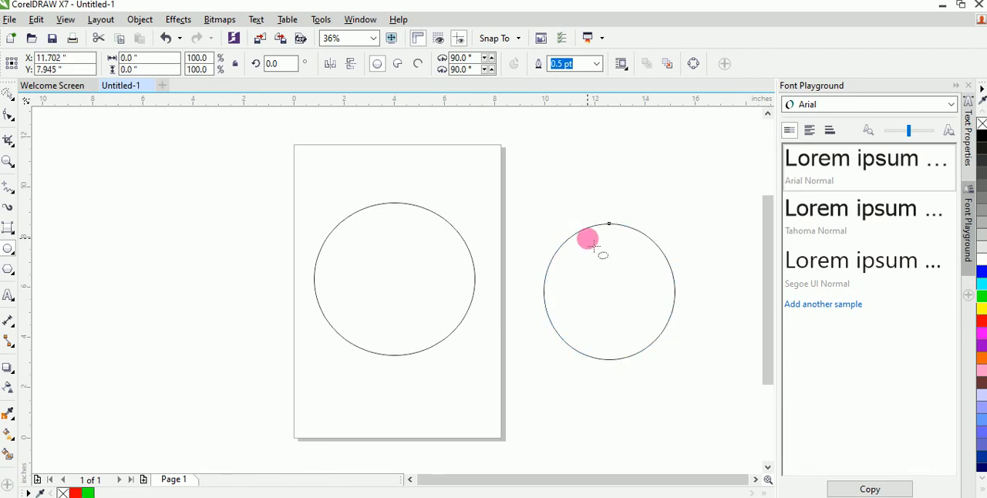
key("Delete")
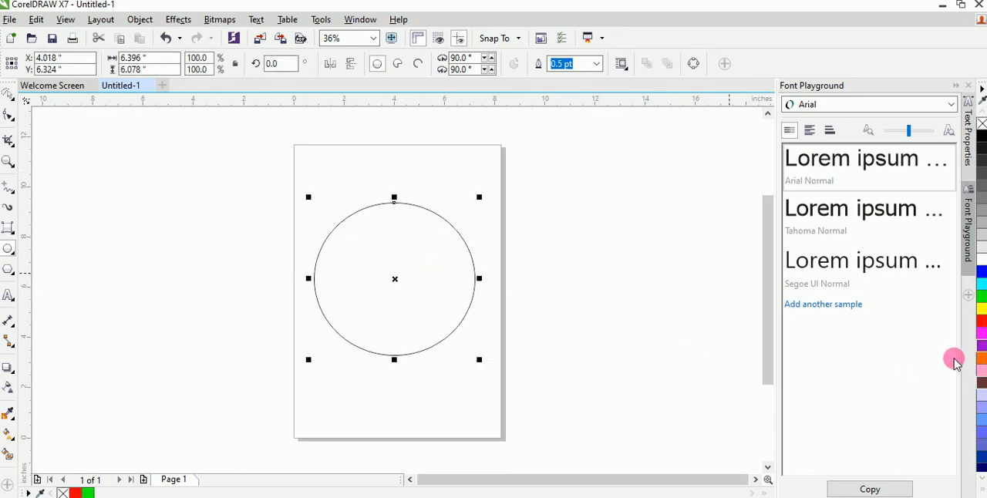
left_click(982, 384)
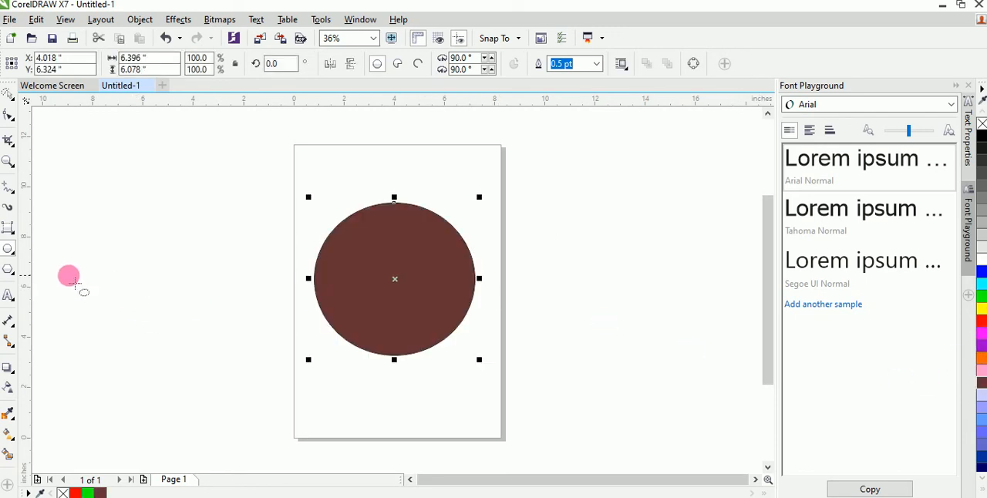
Draw two ellipses side by side in the brown one's upper half, about 1.6 by 1.65 and 1.9 by 1.65 inches.
left_click(9, 251)
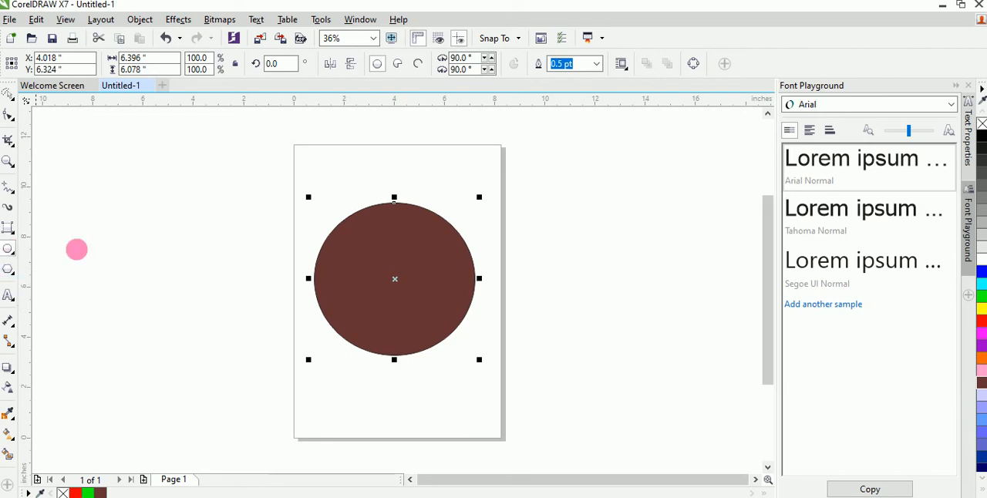
left_click_drag(340, 235, 379, 280)
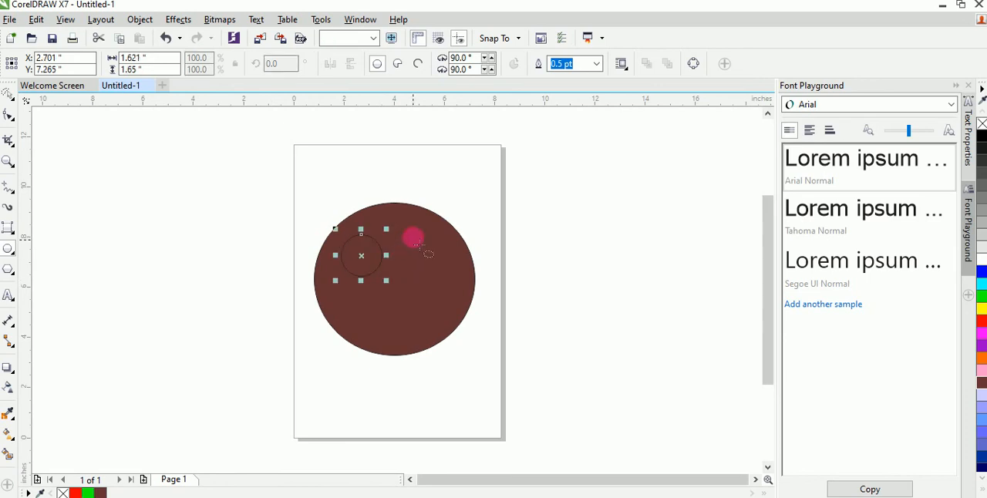
left_click_drag(395, 235, 446, 281)
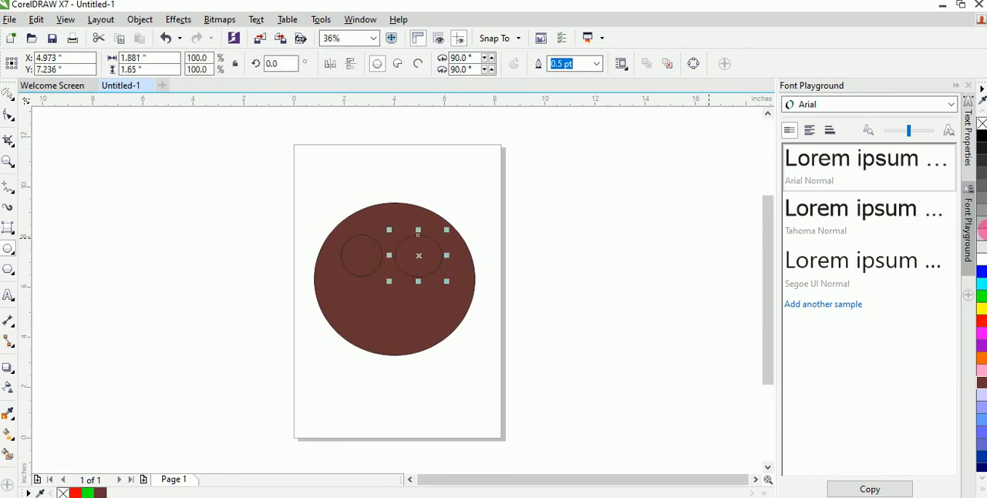
Fill both eye ellipses with yellow and stretch the wider one's height to about 1.88 inches.
left_click(981, 309)
left_click_drag(982, 333, 361, 266)
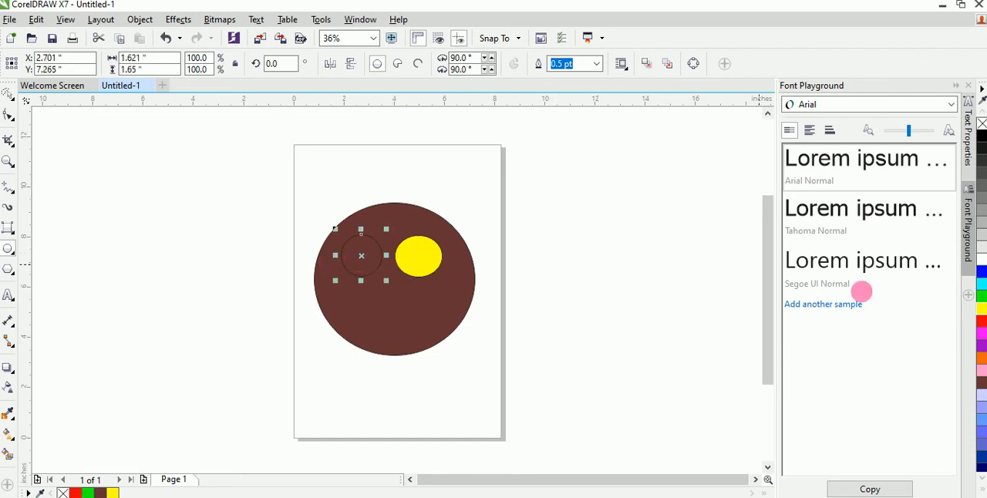
left_click(982, 313)
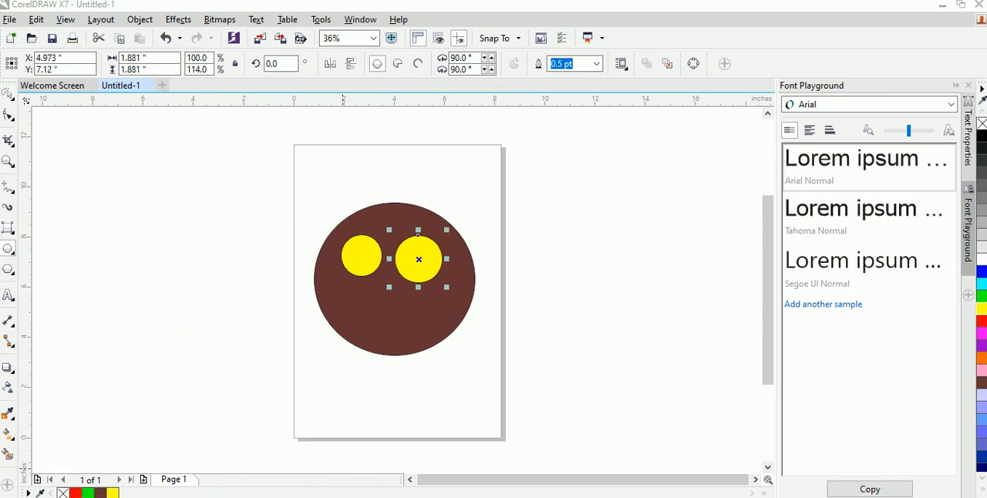
left_click(360, 306)
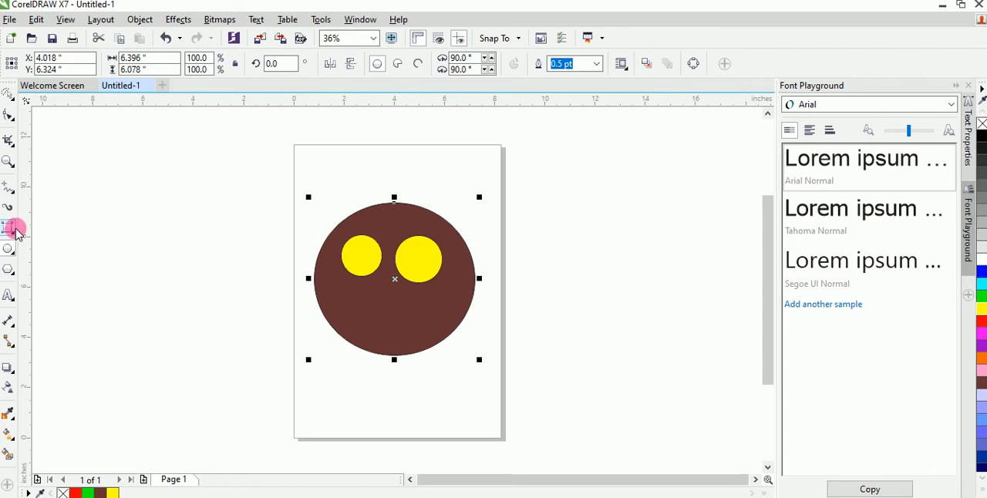
Try a thin, tilted 3-point rectangle across the brown face's lower half and stretch it to about 2.6 inches high.
left_click(16, 231)
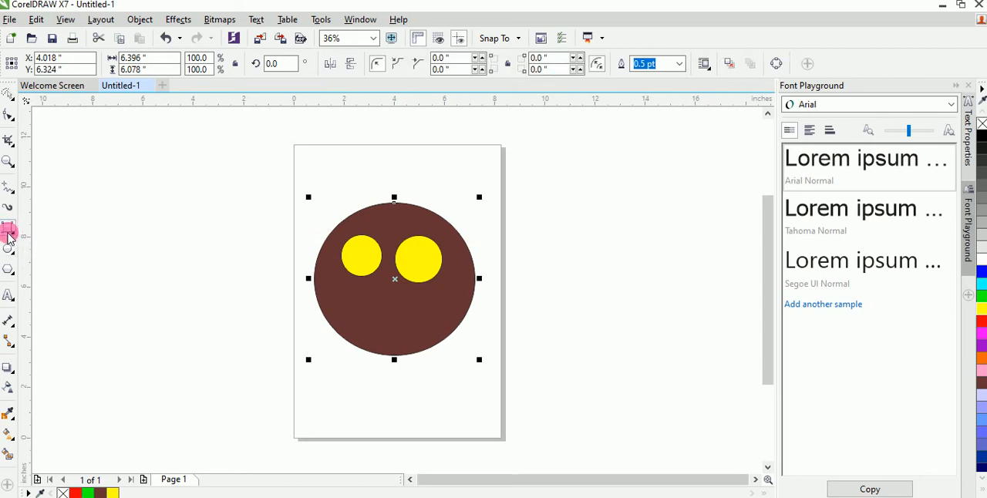
left_click(8, 231)
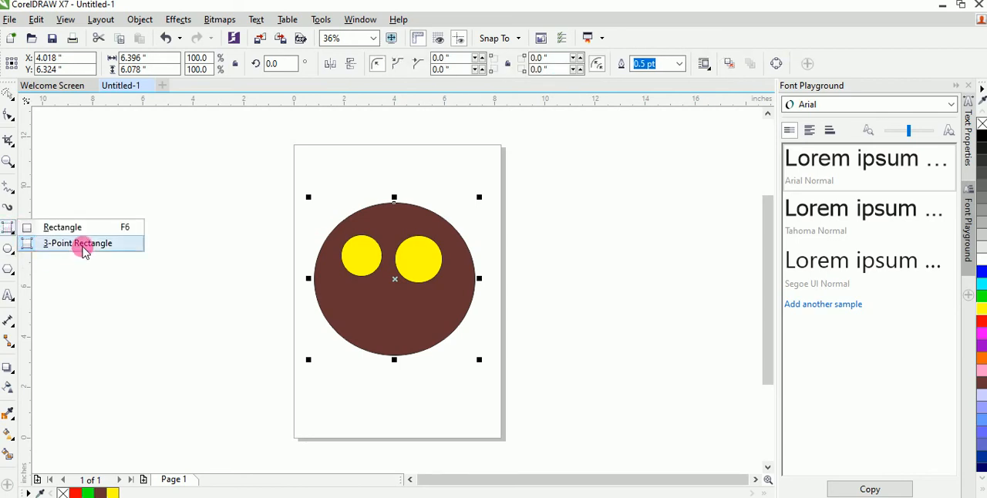
left_click(77, 245)
left_click_drag(341, 289, 430, 322)
left_click(429, 322)
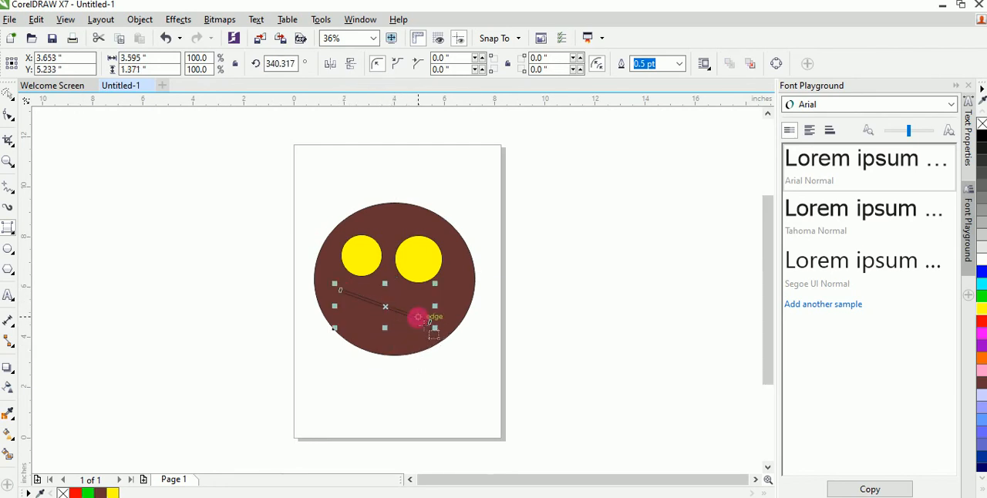
left_click_drag(393, 339, 380, 356)
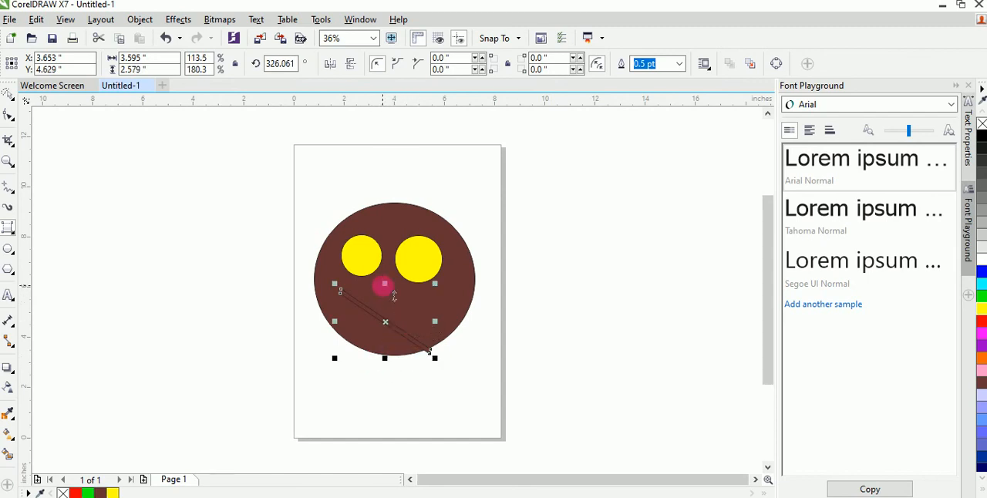
left_click_drag(395, 297, 414, 391)
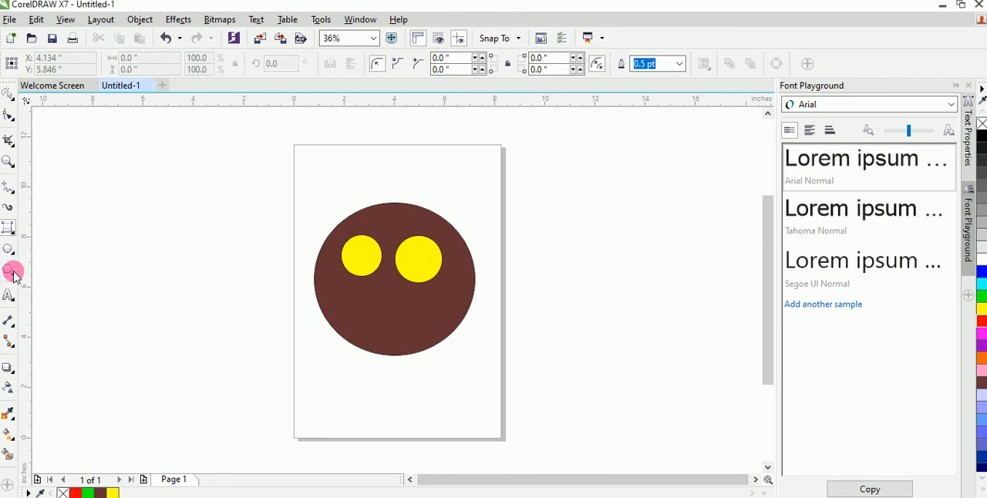
Draw a large tilted 3-point ellipse over the brown face, about 6.9 by 8.1 inches.
left_click(11, 274)
left_click(12, 253)
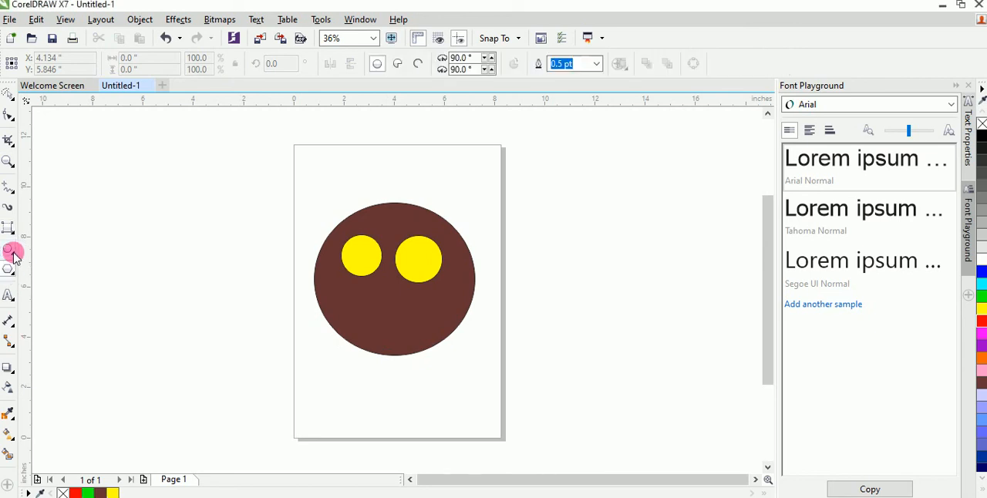
left_click(14, 256)
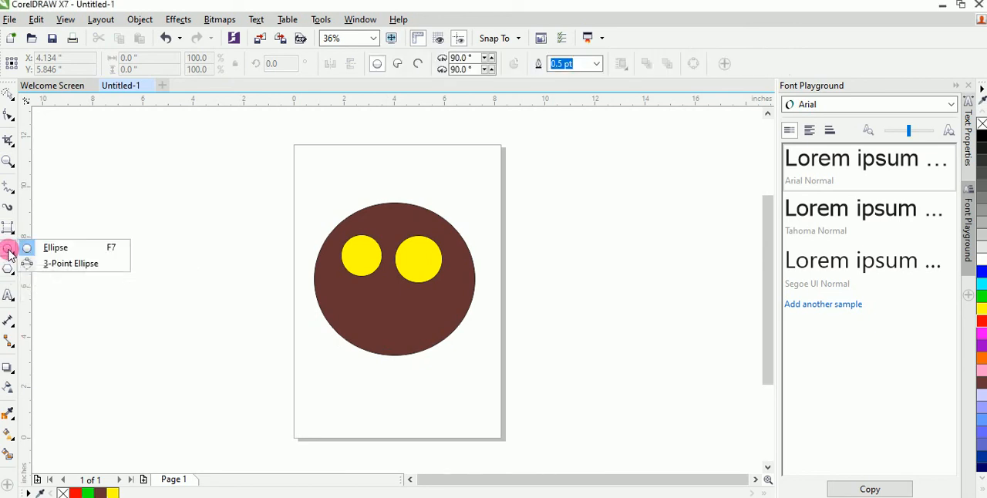
left_click(56, 268)
left_click_drag(344, 293, 316, 346)
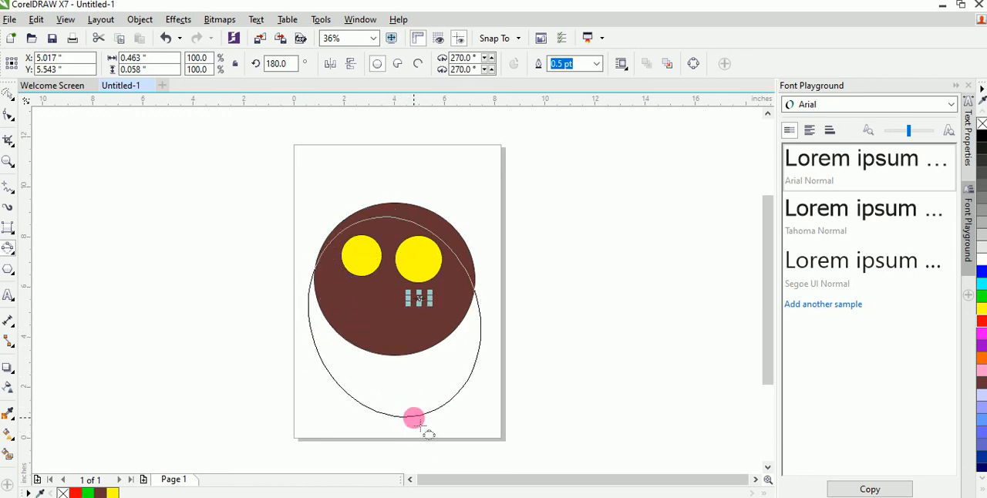
left_click(412, 418)
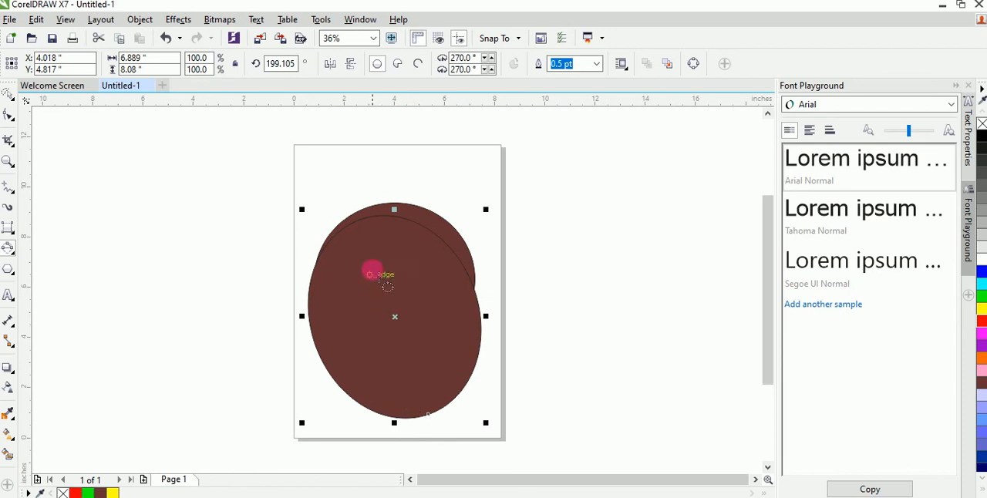
Try narrow 3-point ellipses inside the large tilted one, about 0.8 by 3 and 3.2 by 0.6 inches.
left_click_drag(375, 270, 385, 328)
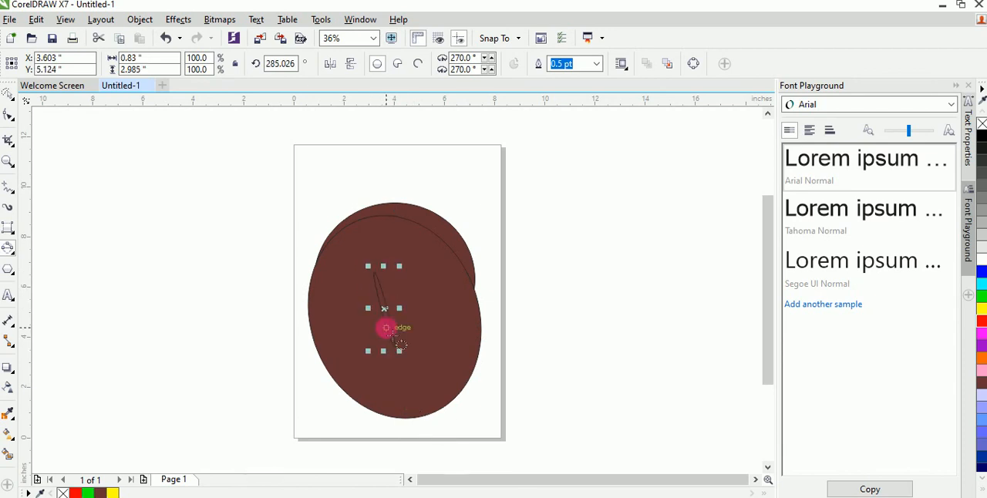
left_click(371, 283)
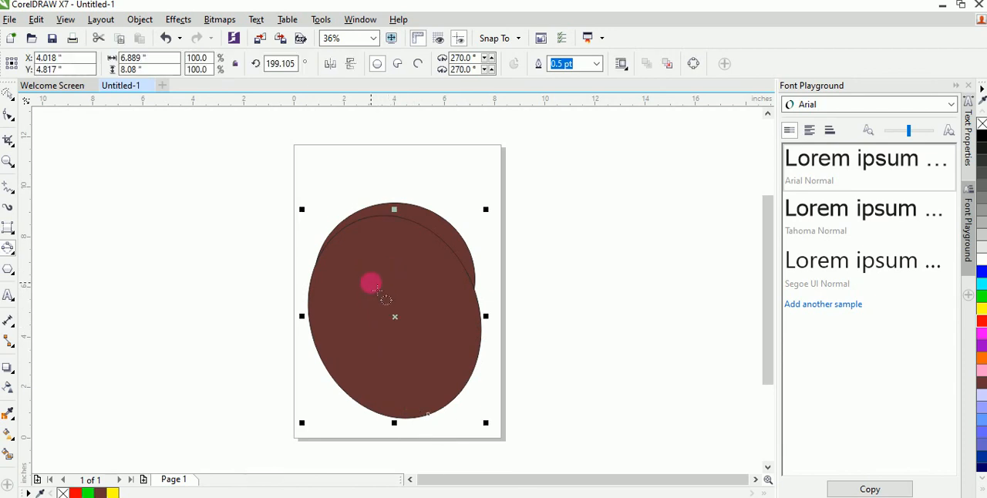
left_click_drag(371, 284, 452, 271)
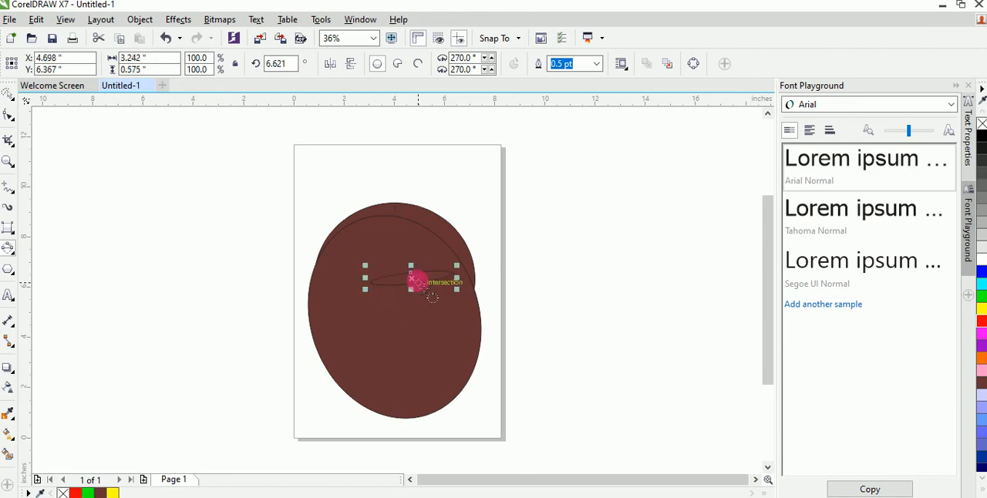
left_click(417, 282)
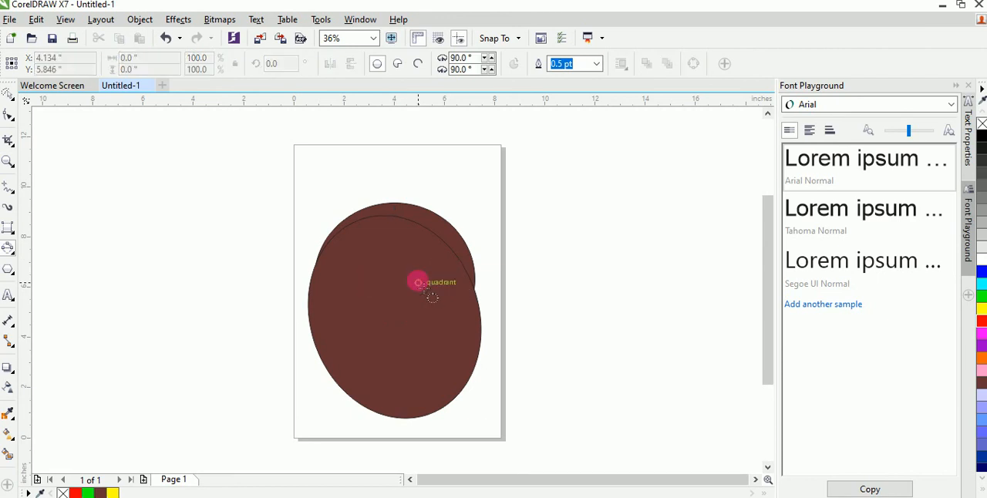
Fill the large tilted ellipse with pink and move it sideways off the brown face.
left_click(376, 227)
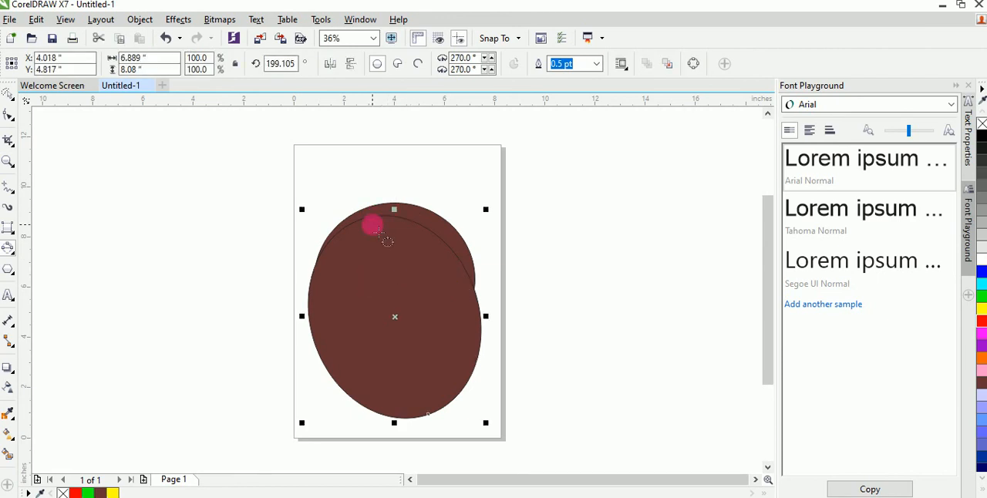
left_click(981, 371)
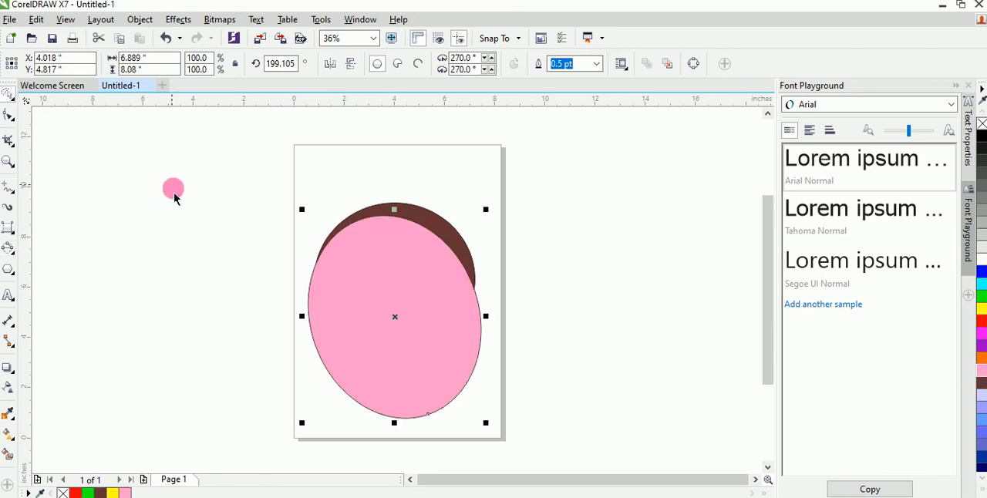
left_click_drag(415, 278, 528, 277)
Shrink the pink ellipse to about 2.7 by 1.4 inches and place it below the yellow eyes as a mouth.
left_click_drag(540, 203, 569, 277)
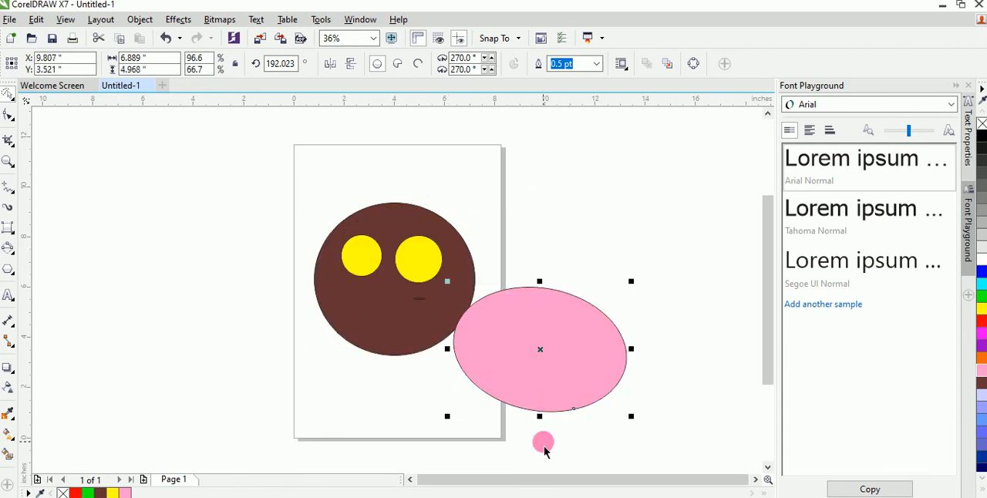
left_click_drag(539, 413, 518, 359)
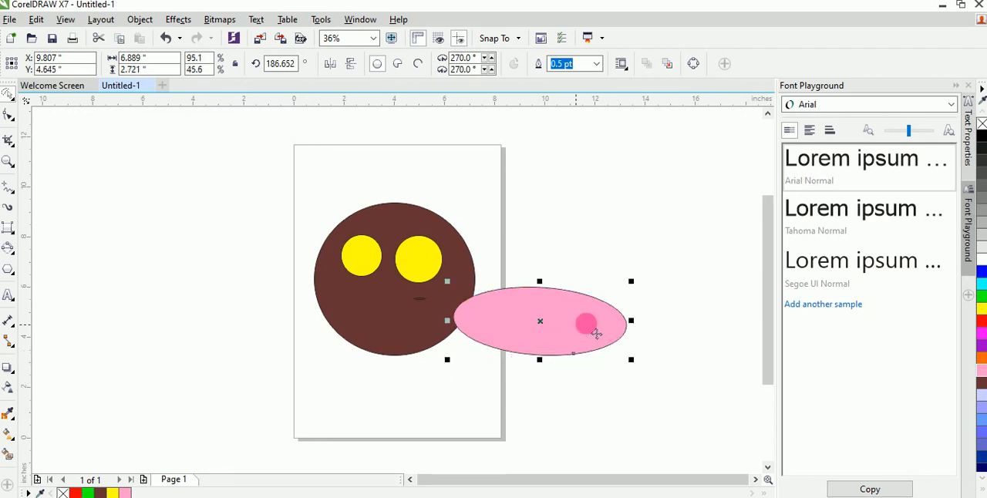
left_click(518, 317)
left_click_drag(519, 318, 353, 318)
left_click_drag(281, 319, 349, 320)
left_click_drag(475, 329, 426, 312)
left_click_drag(392, 358, 396, 332)
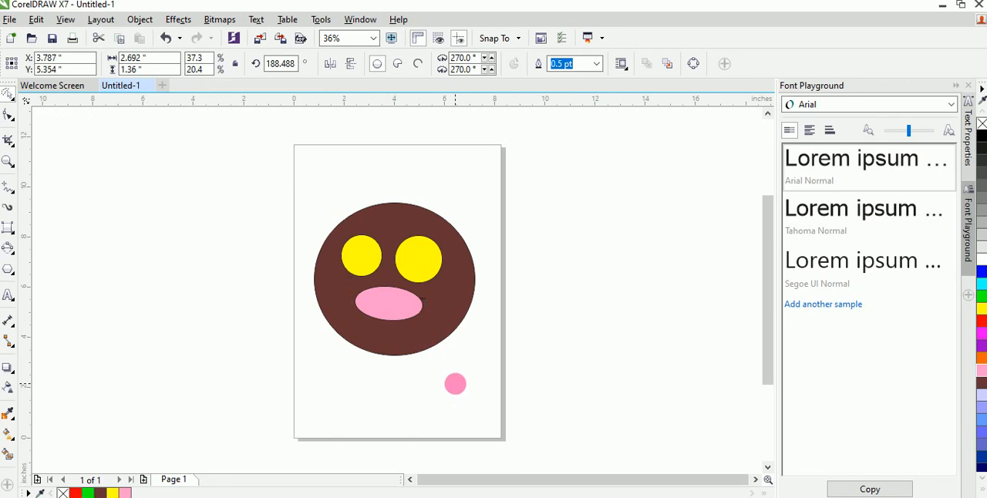
Select the smaller yellow eye with its rotation and skew handles active.
left_click(376, 327)
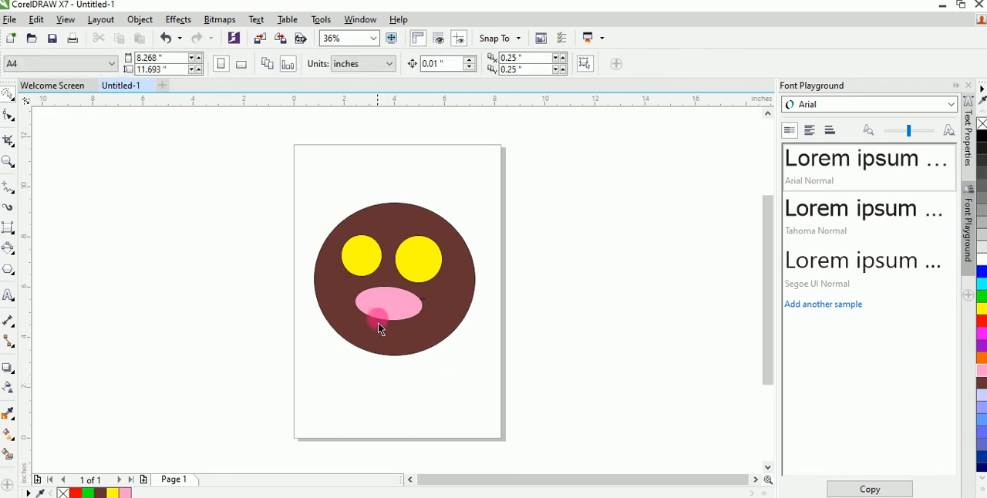
left_click_drag(408, 268, 388, 261)
left_click(360, 261)
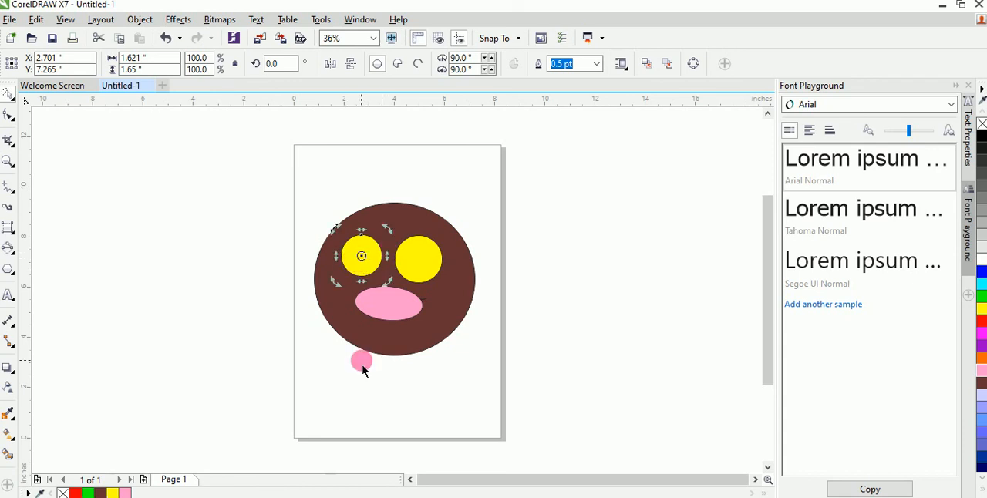